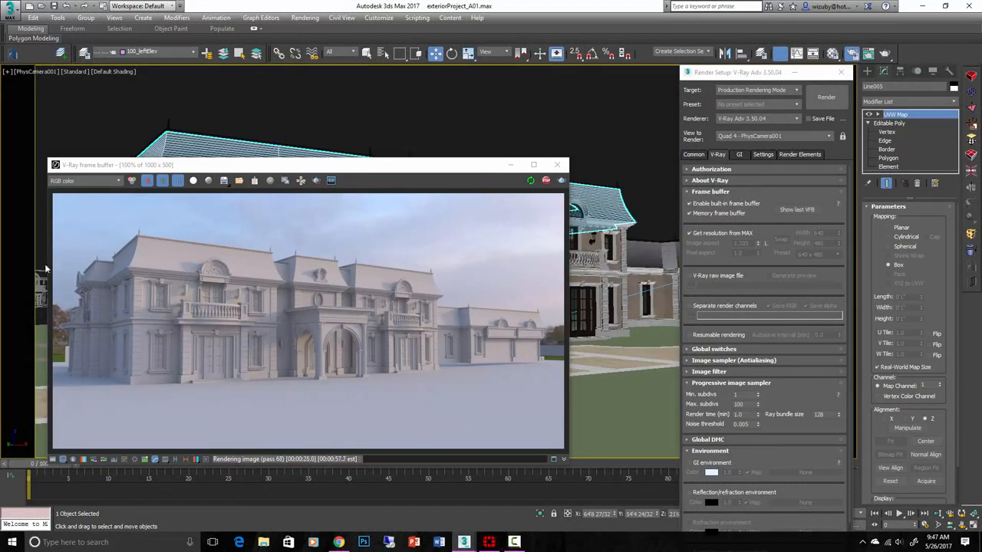
Select the V-Ray sun light in the top view of the scene
click(617, 167)
click(594, 216)
key(t)
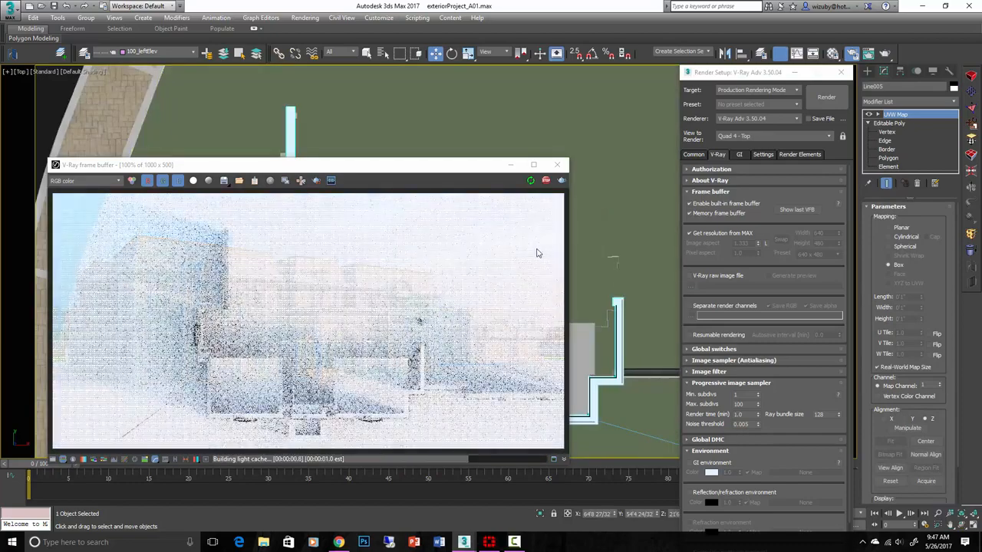
scroll(616, 276, down, 8)
scroll(623, 302, down, 5)
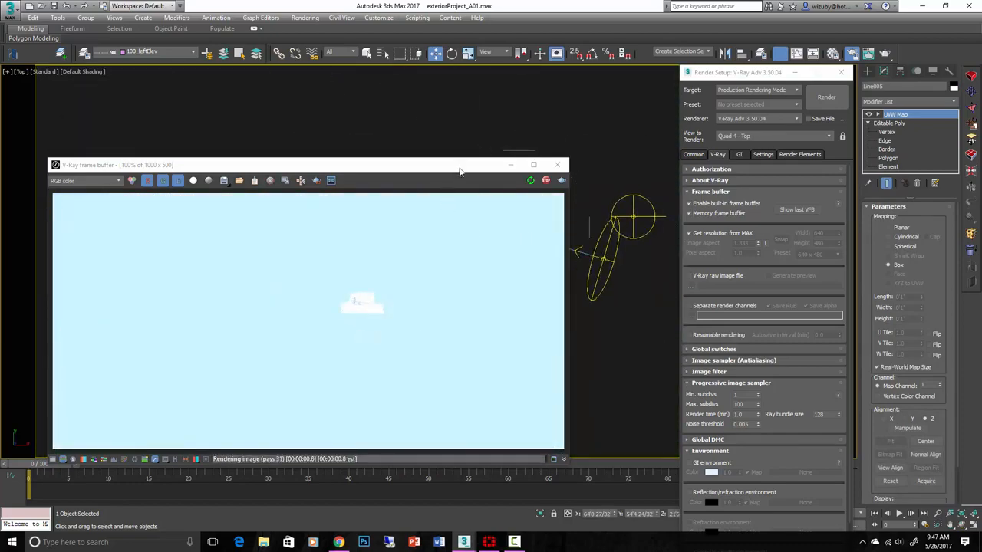
scroll(629, 270, down, 3)
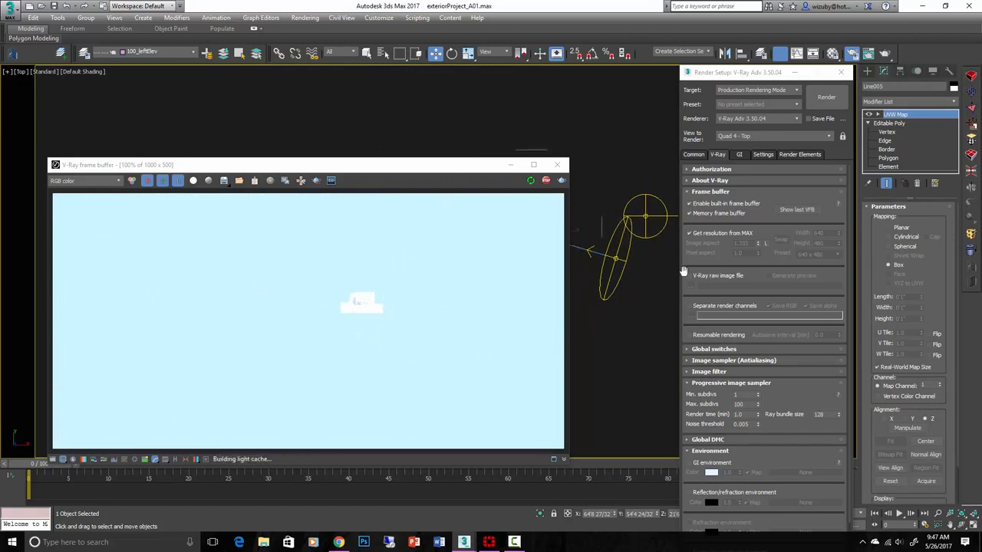
drag(459, 166, 308, 155)
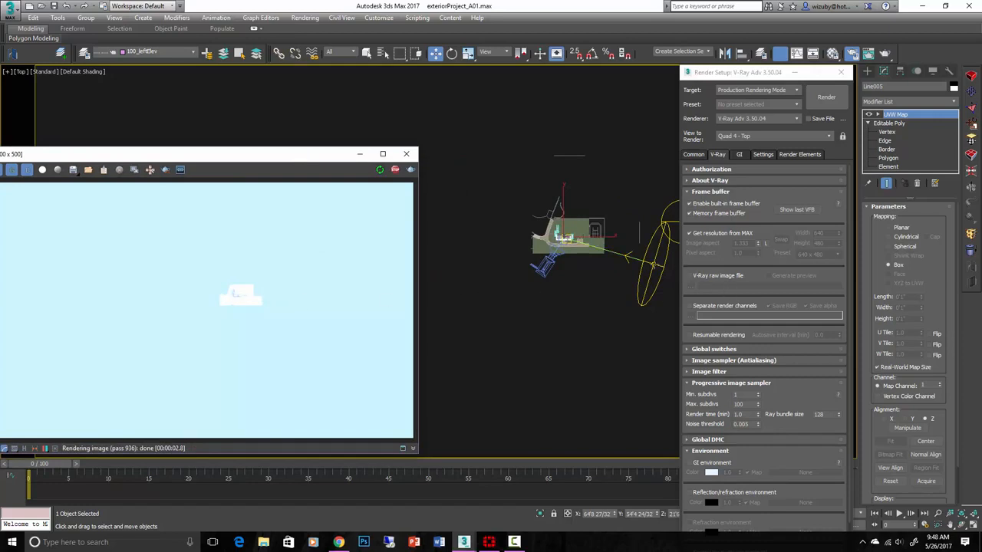
click(653, 264)
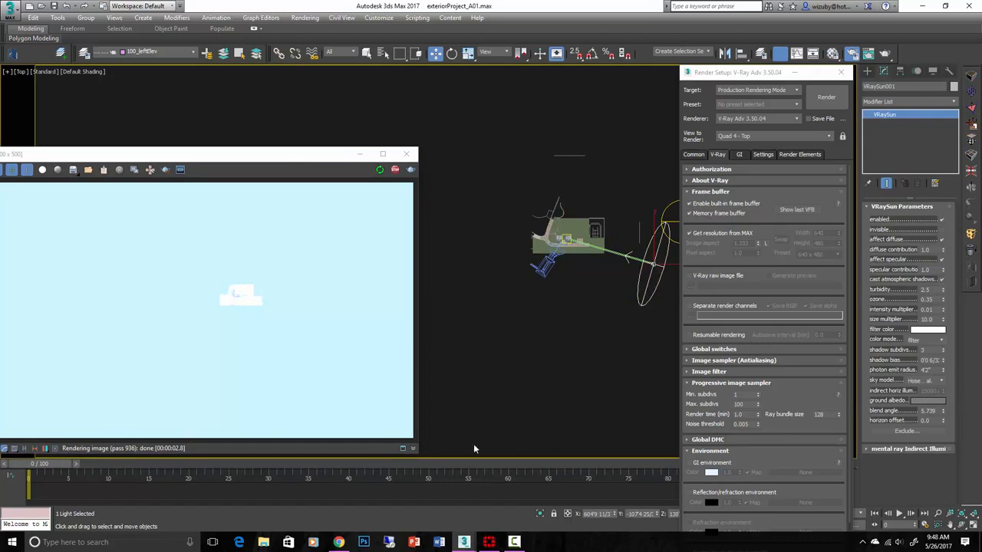
Lock the sun selection, return to the PhysCamera001 view and restart the render there
click(554, 514)
key(space)
click(554, 515)
key(c)
key(shift+q)
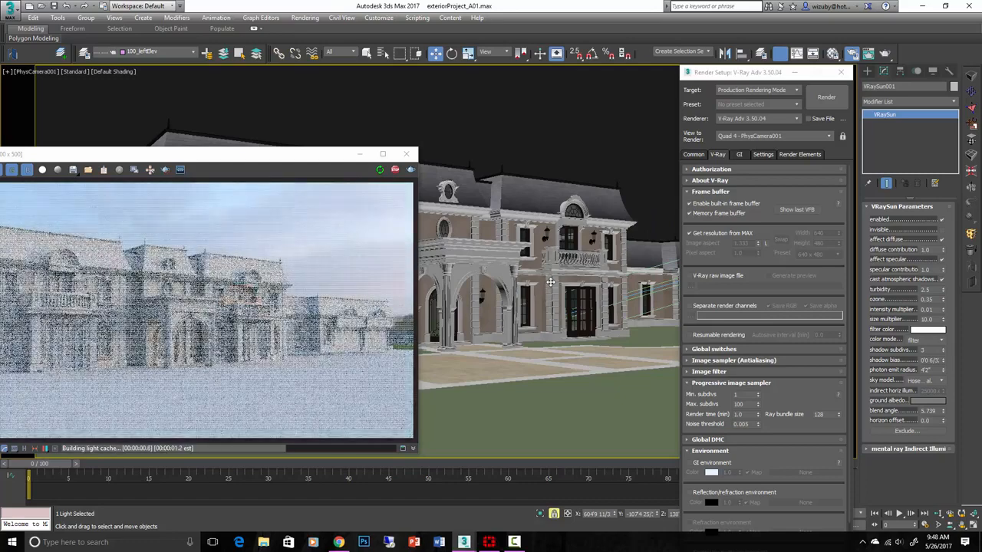
drag(73, 152, 232, 158)
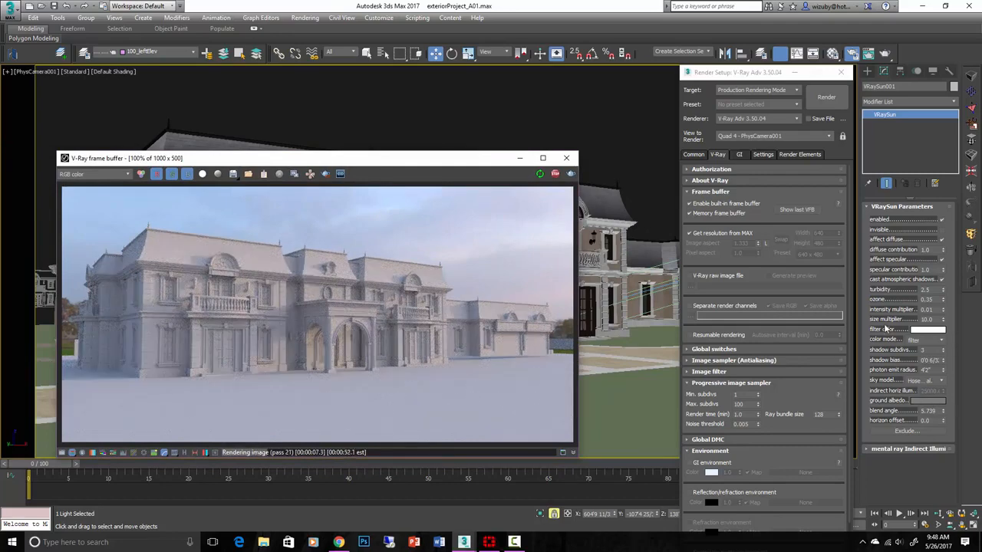
Set the sun's filter color to a warm orange with red 255, green 112 and blue 56
click(923, 331)
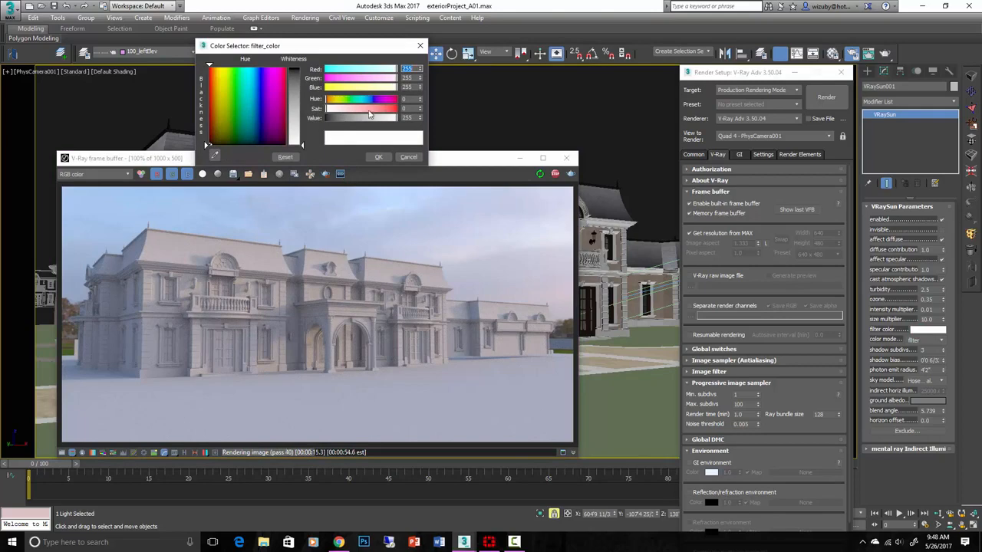
drag(374, 109, 379, 109)
drag(345, 79, 358, 80)
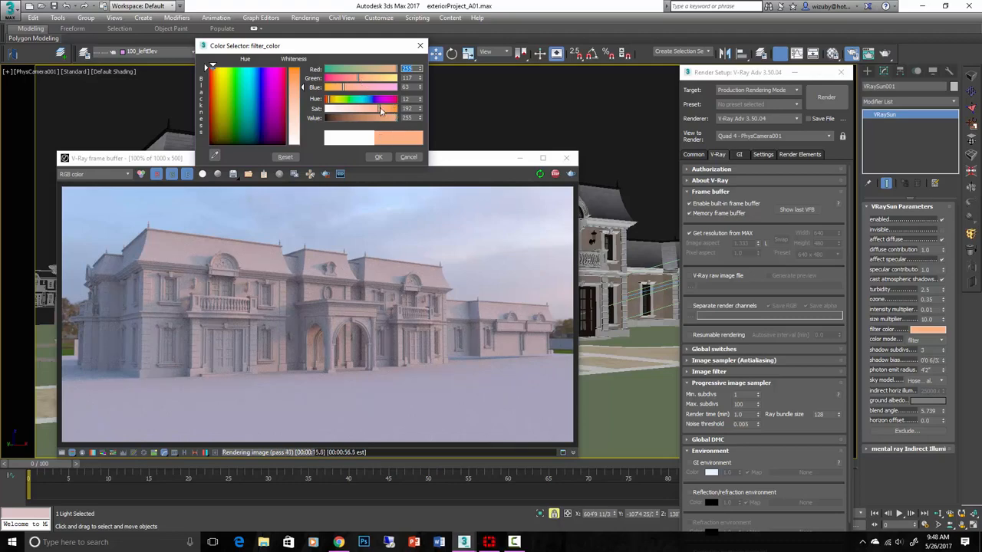
drag(381, 110, 399, 112)
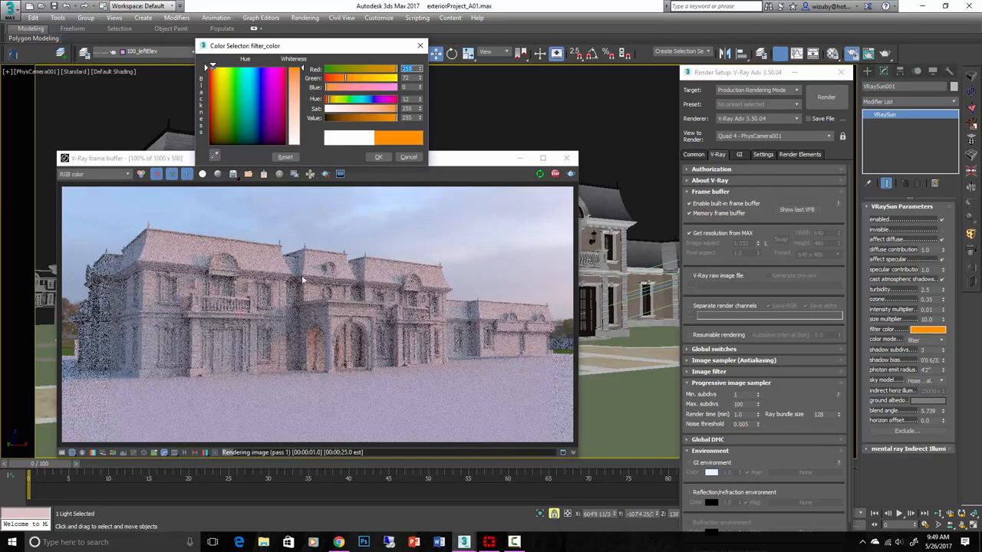
click(385, 106)
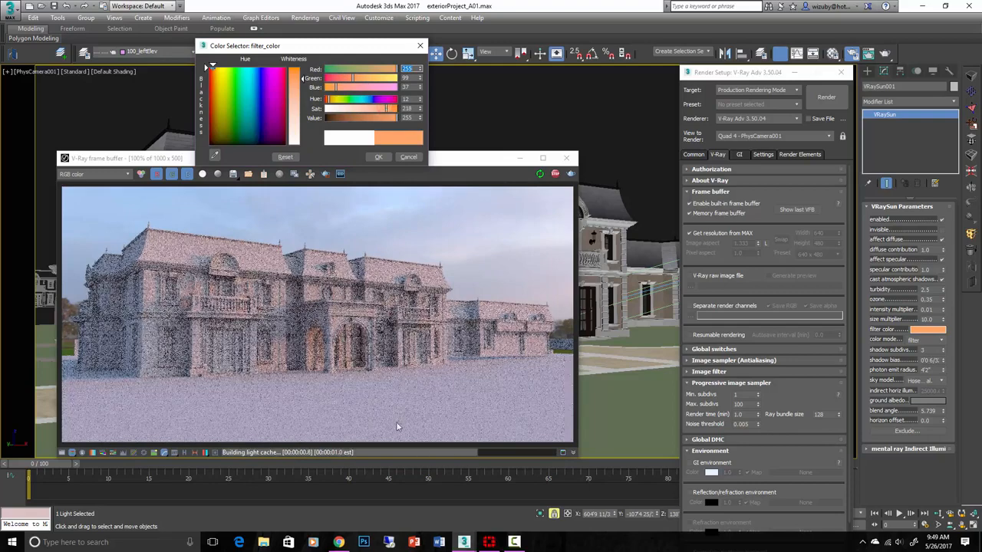
click(381, 108)
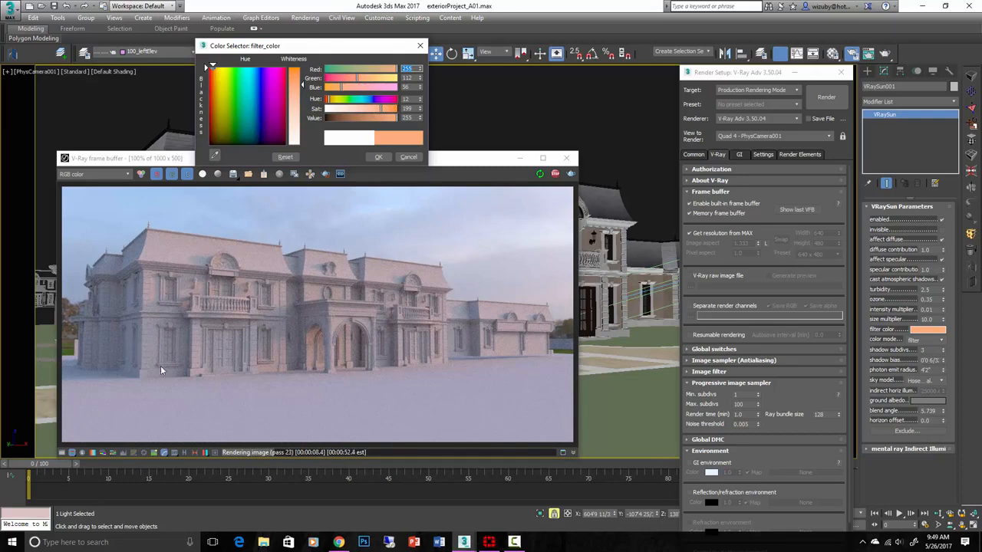
Select the physical camera of the current view and enable its Auto Vertical Tilt Correction
click(37, 69)
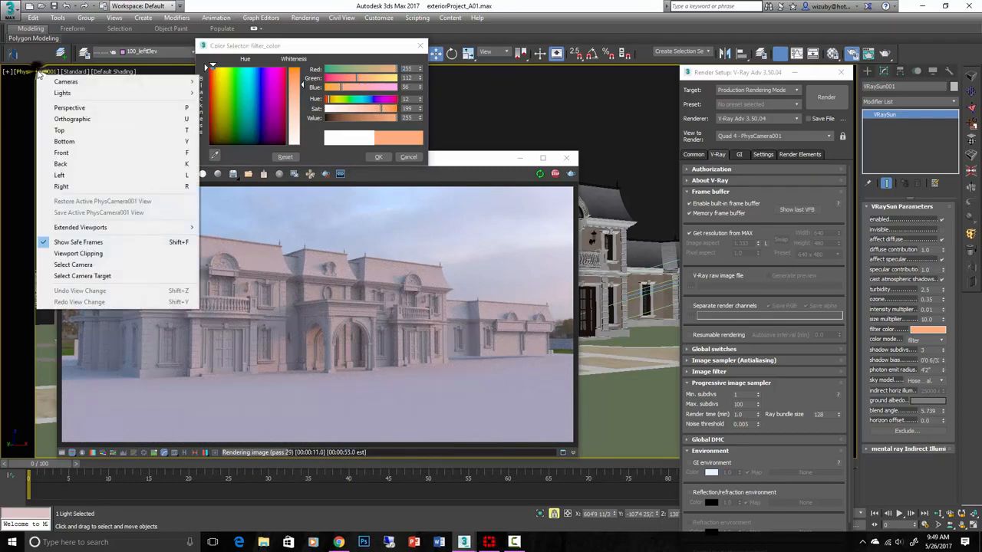
click(73, 265)
click(36, 72)
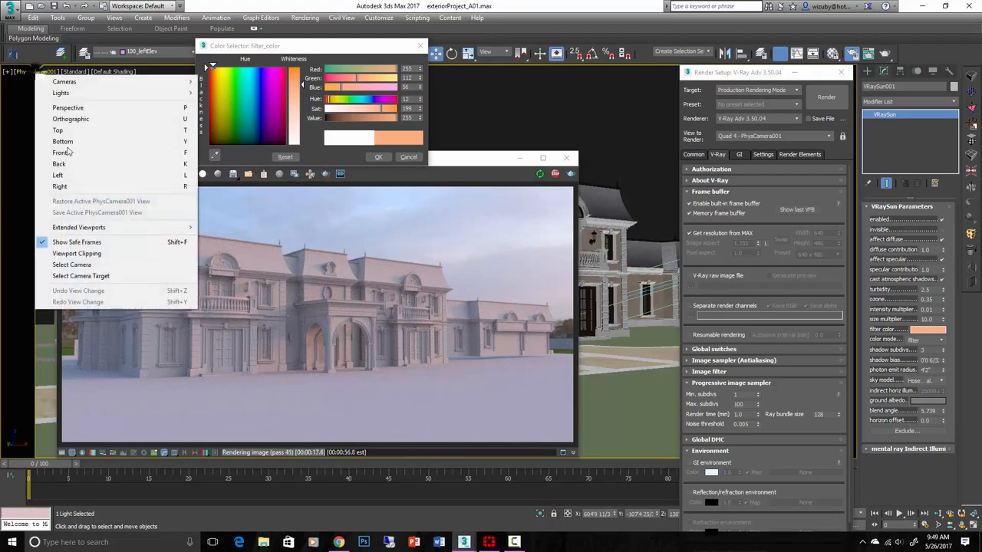
click(77, 202)
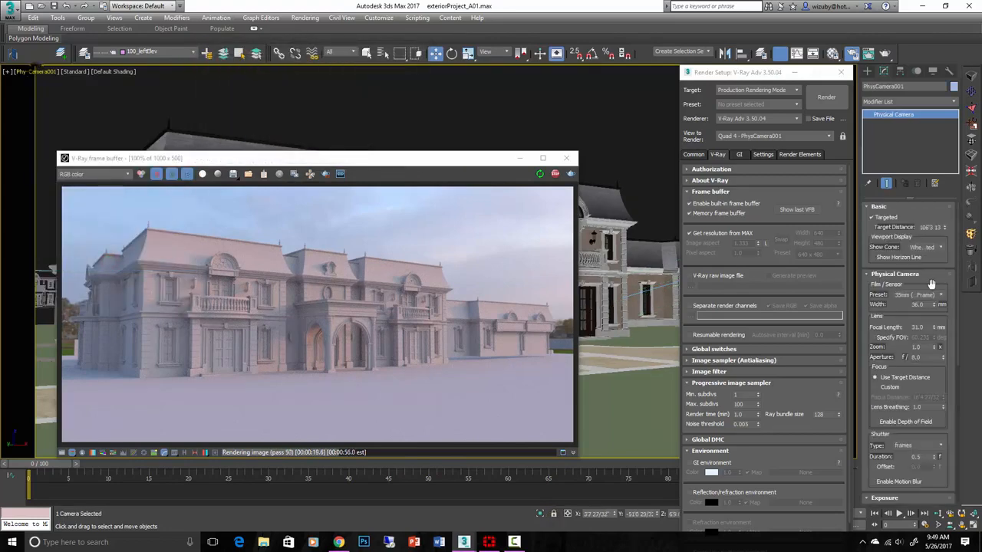
drag(932, 280, 888, 58)
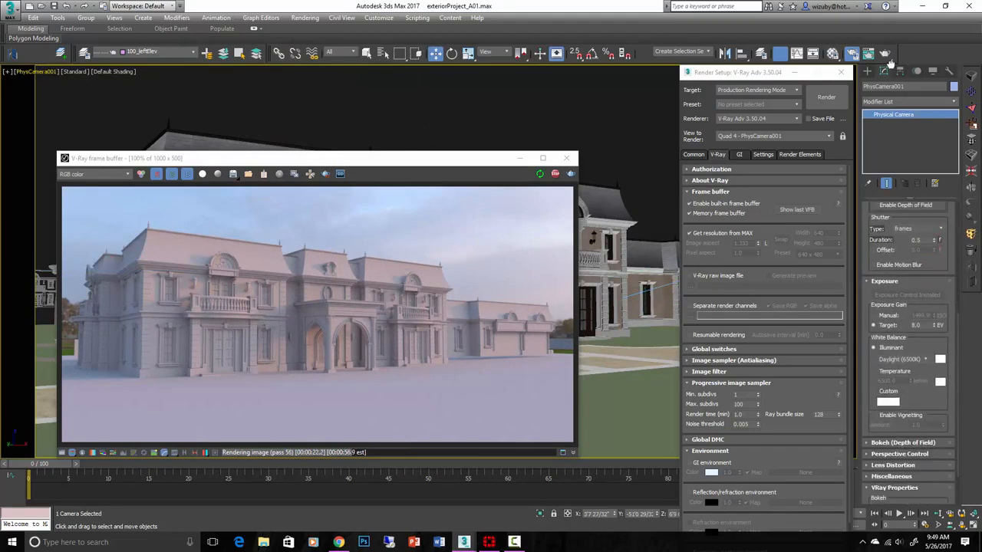
click(894, 456)
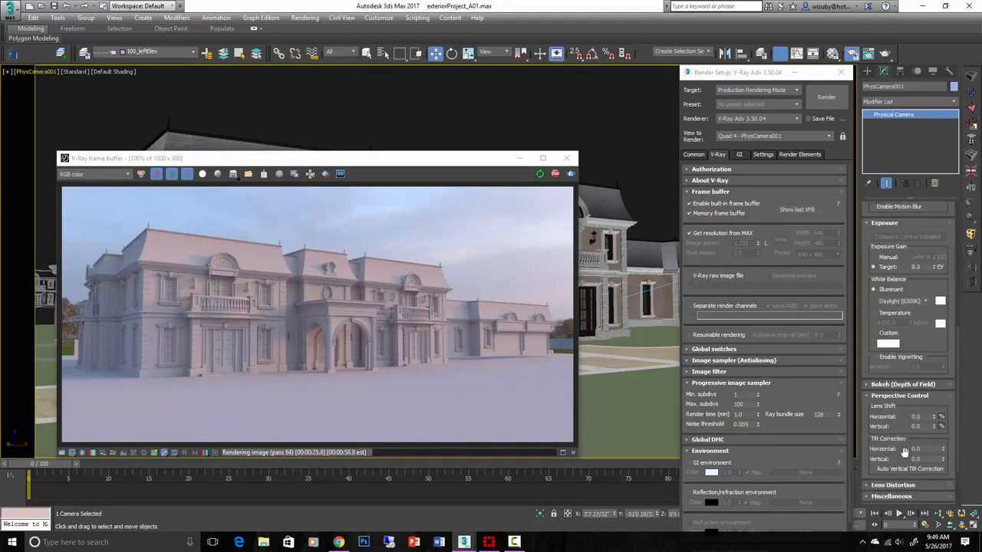
scroll(898, 431, down, 2)
scroll(897, 425, down, 1)
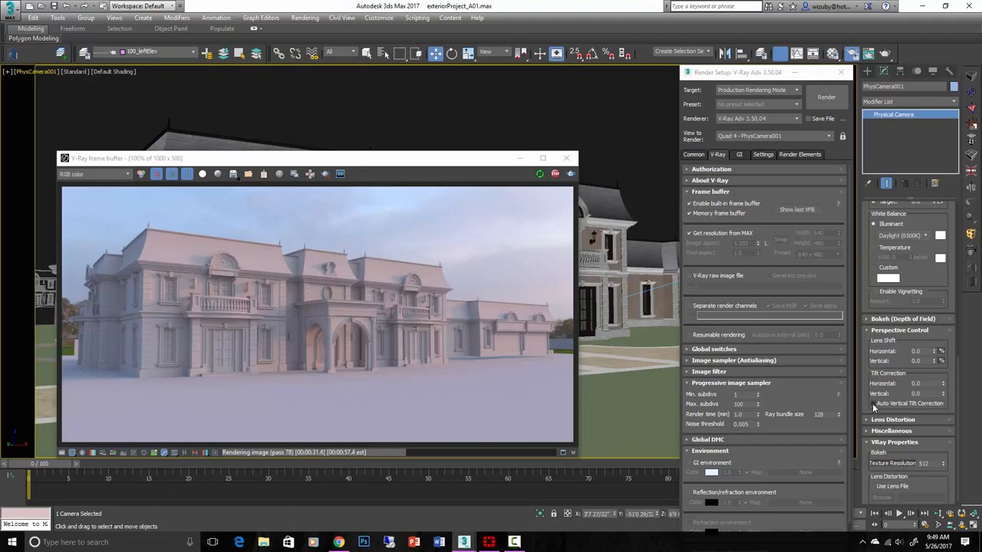
click(873, 406)
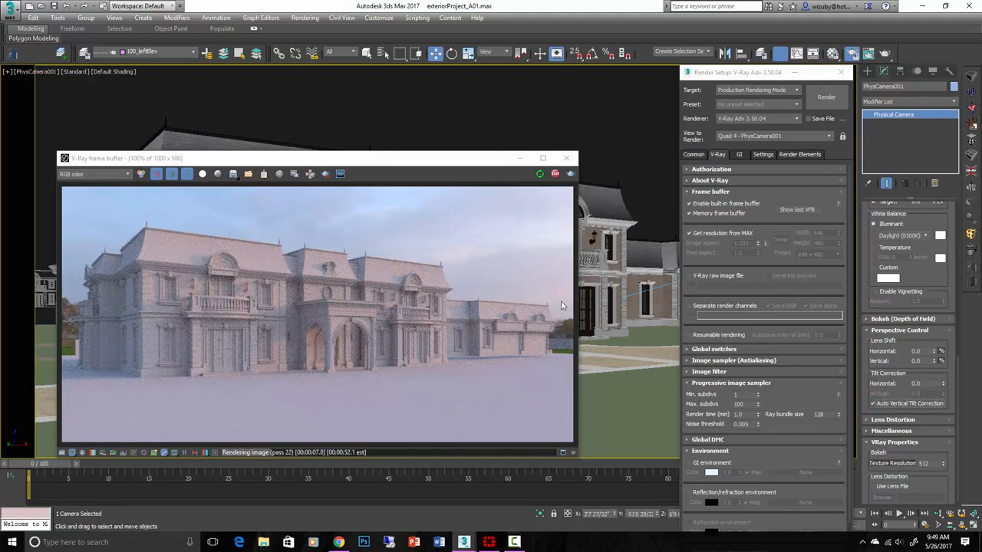
scroll(932, 264, up, 5)
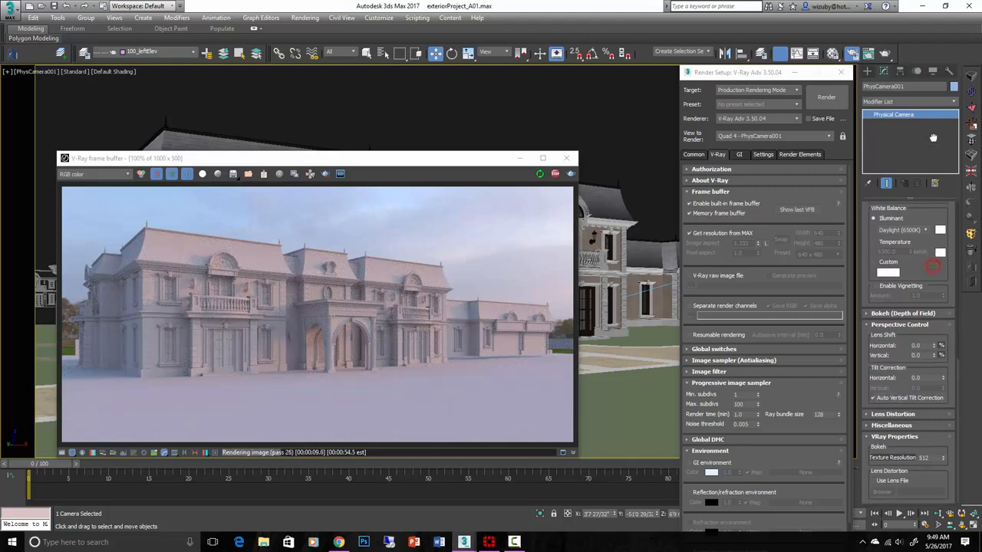
scroll(936, 317, down, 5)
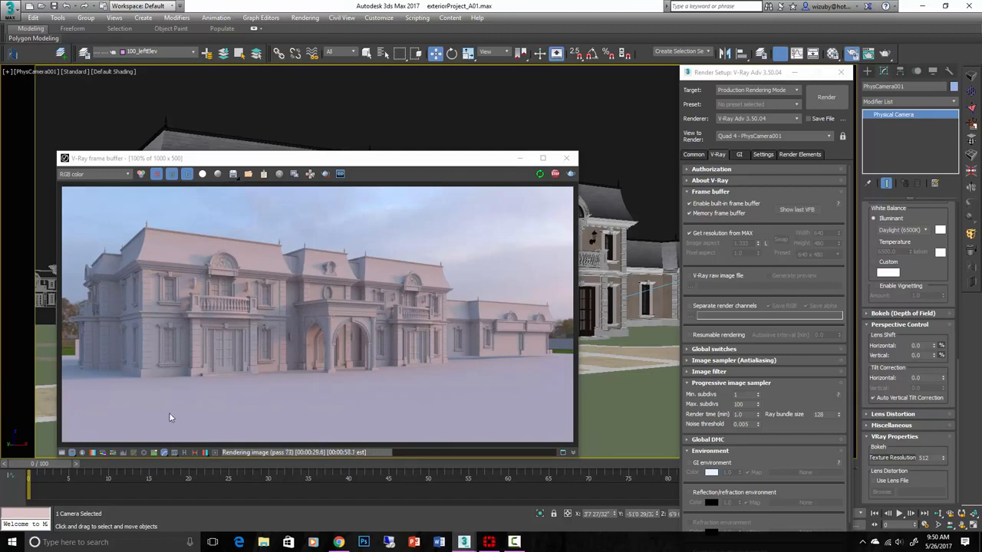
Show the frame buffer's color corrections and check the render's Levels histogram, leaving the Levels correction off
click(60, 454)
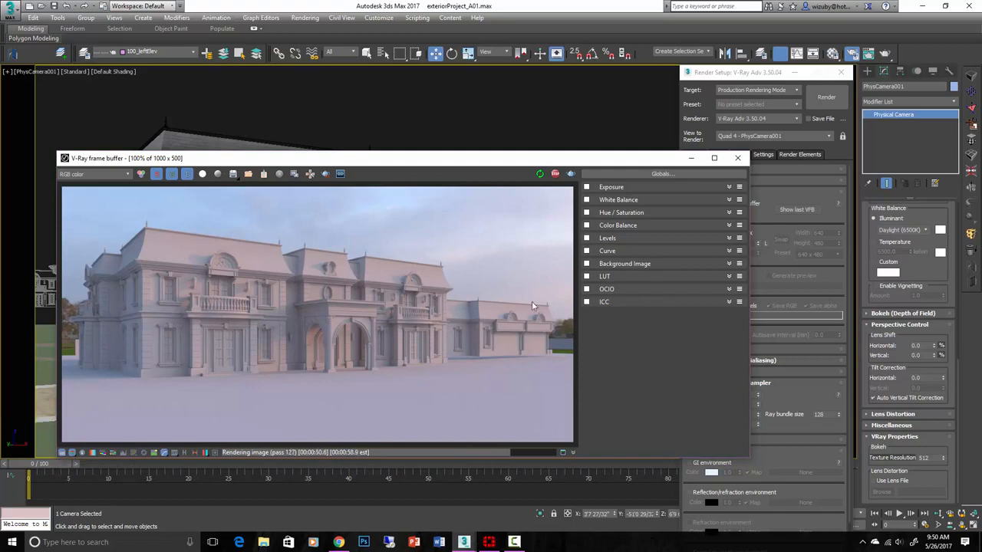
click(587, 239)
click(729, 238)
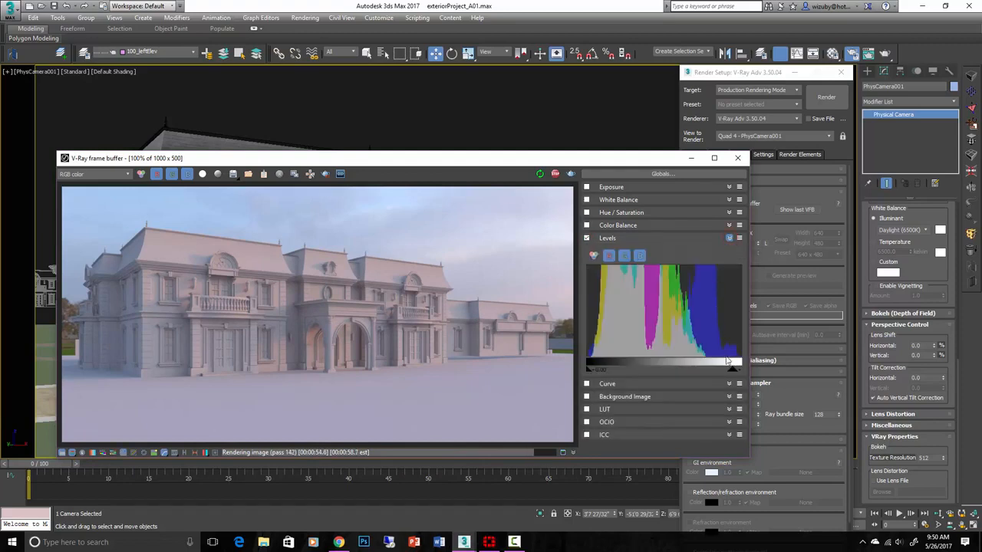
click(586, 239)
Enable Color Balance, warm the highlights toward yellow and red, and fine-tune the yellow-blue balance of the shadows
click(587, 226)
click(728, 226)
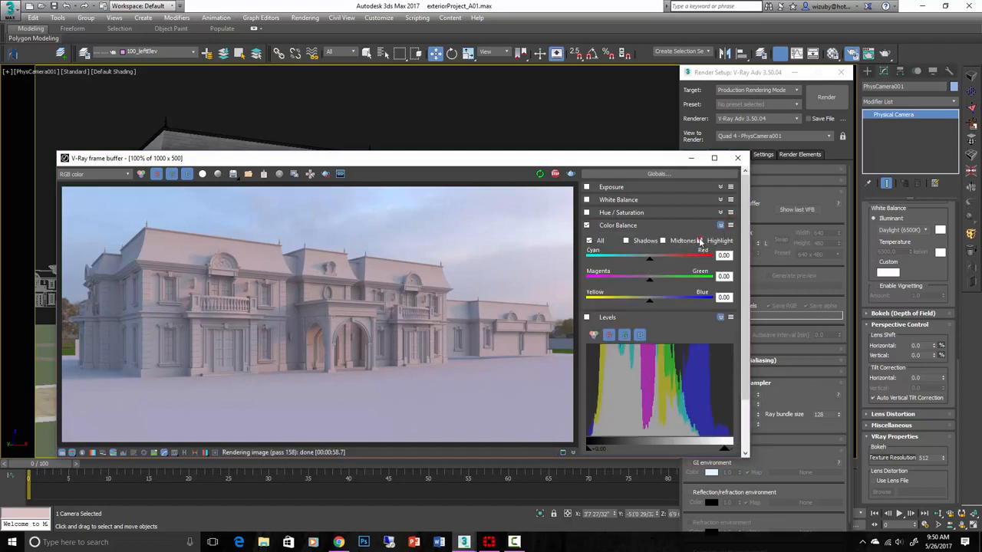
click(700, 241)
drag(651, 300, 606, 306)
click(666, 258)
click(626, 241)
mouse_move(651, 305)
mouse_down()
mouse_move(668, 305)
mouse_move(639, 305)
mouse_move(662, 304)
mouse_move(652, 304)
mouse_up()
click(721, 225)
Enable the Curve correction and bend it into a gentle S-curve with lower shadows and raised highlights
click(587, 384)
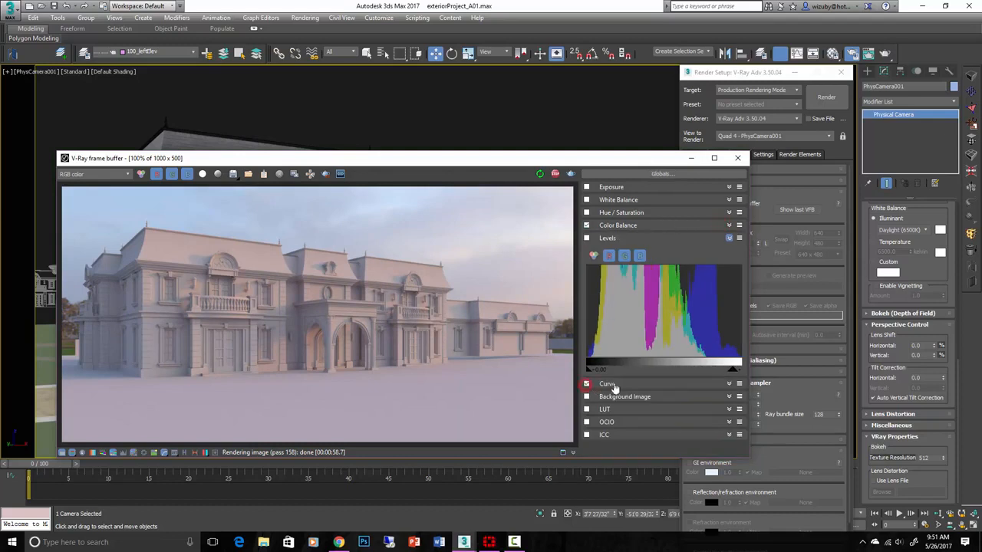
click(729, 384)
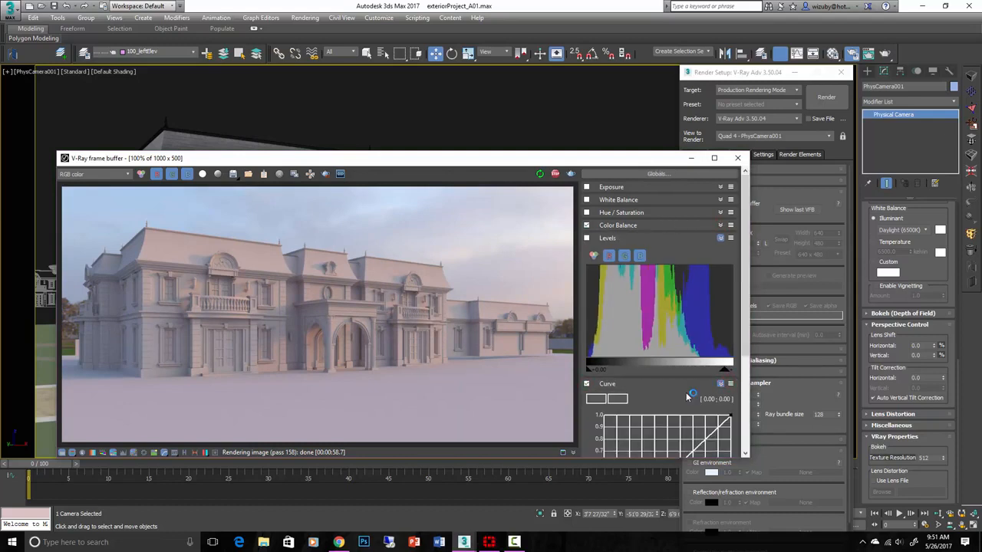
drag(744, 328, 737, 398)
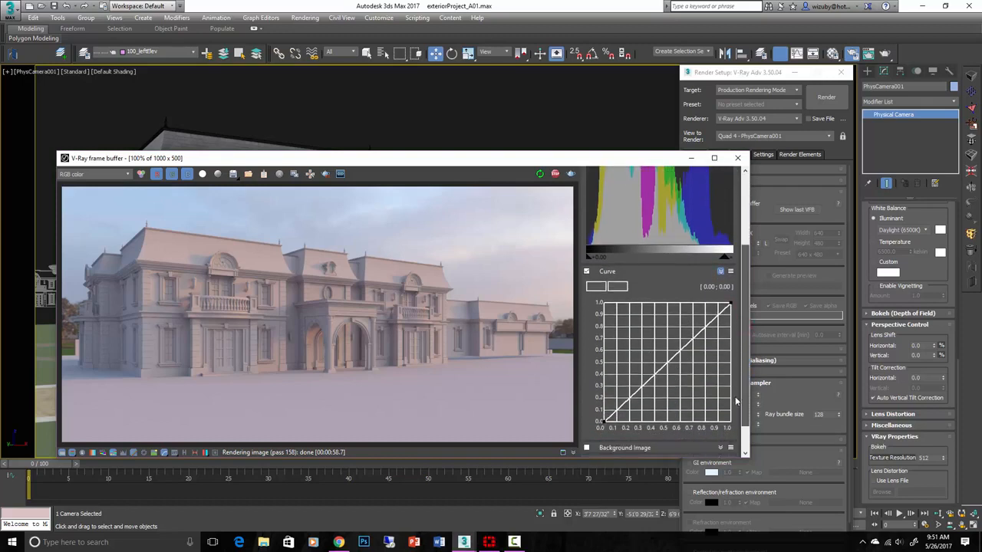
click(640, 388)
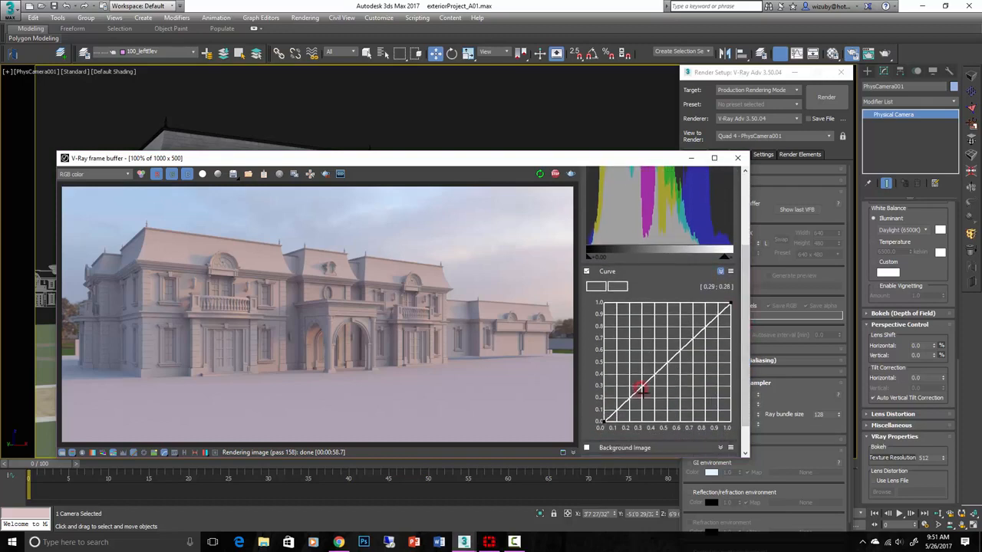
click(604, 421)
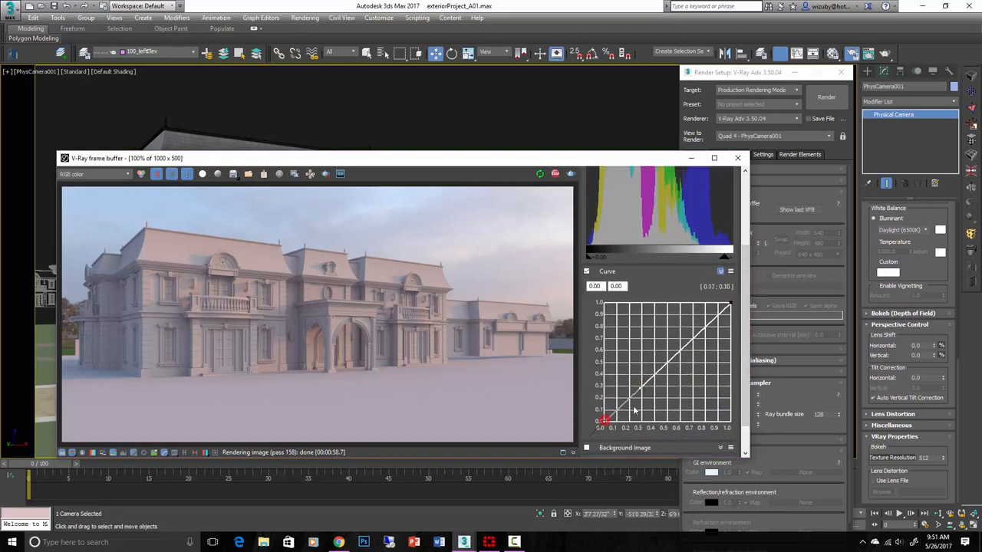
drag(641, 390, 642, 398)
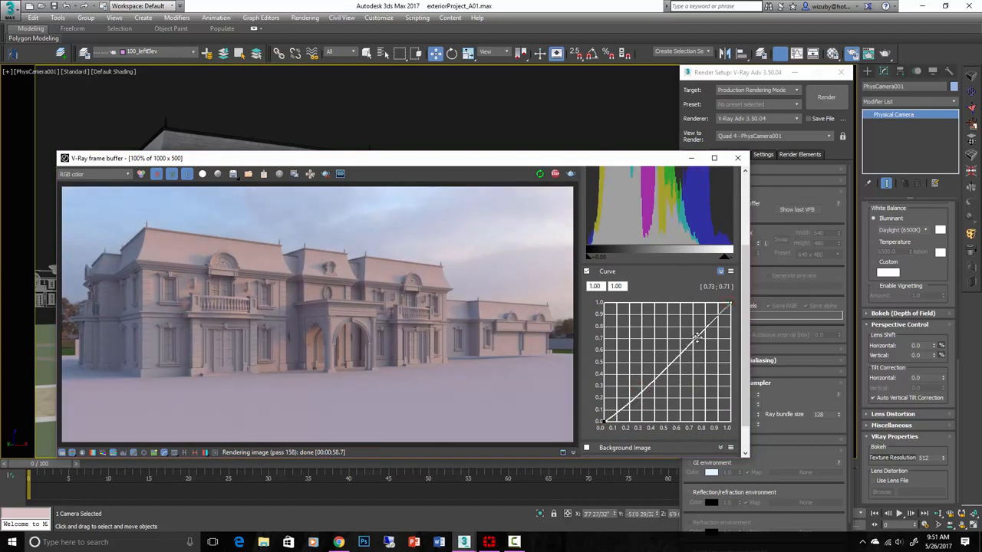
drag(695, 332, 689, 318)
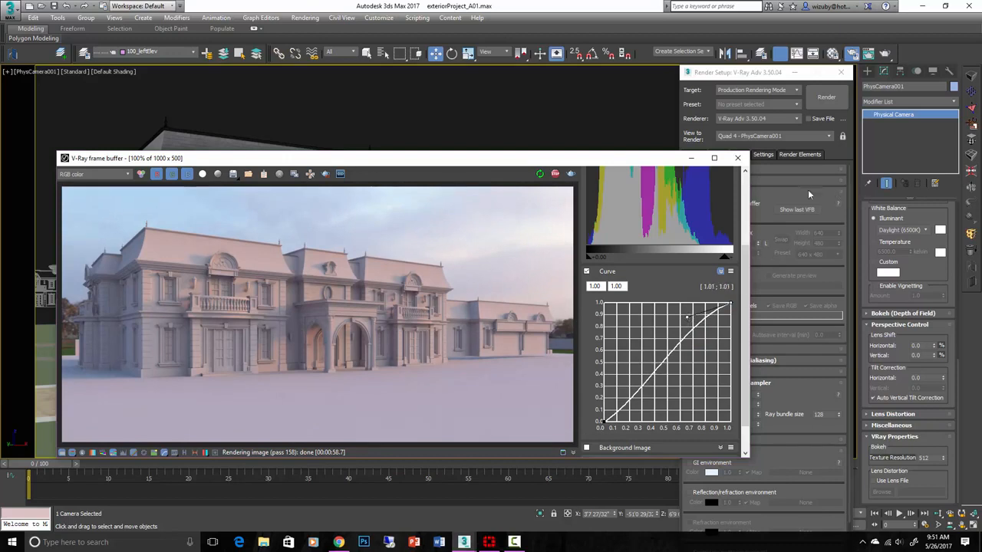